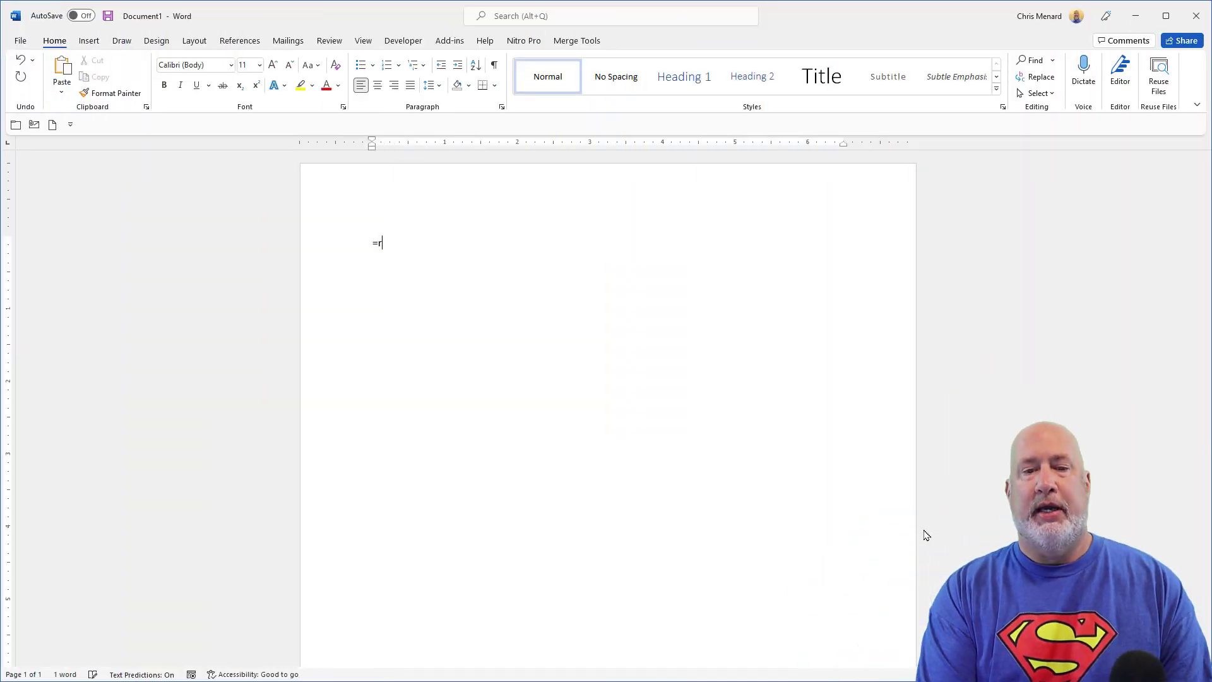
{"action": "type", "text": "("}
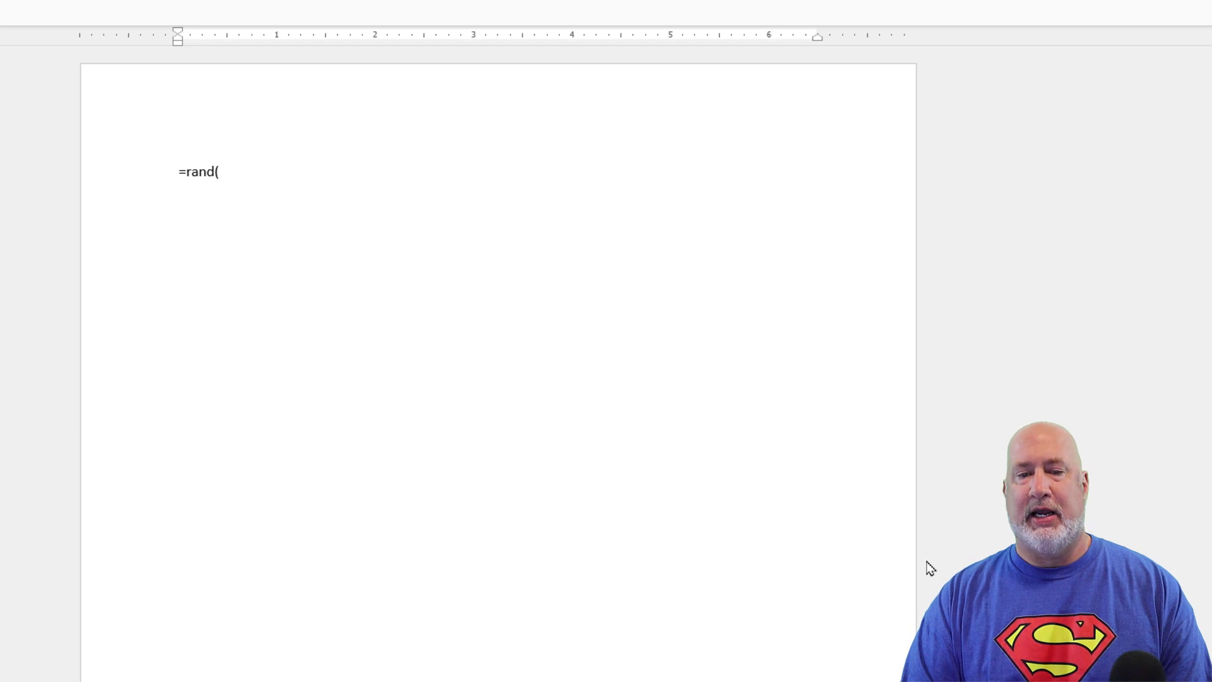
{"action": "type", "text": "10"}
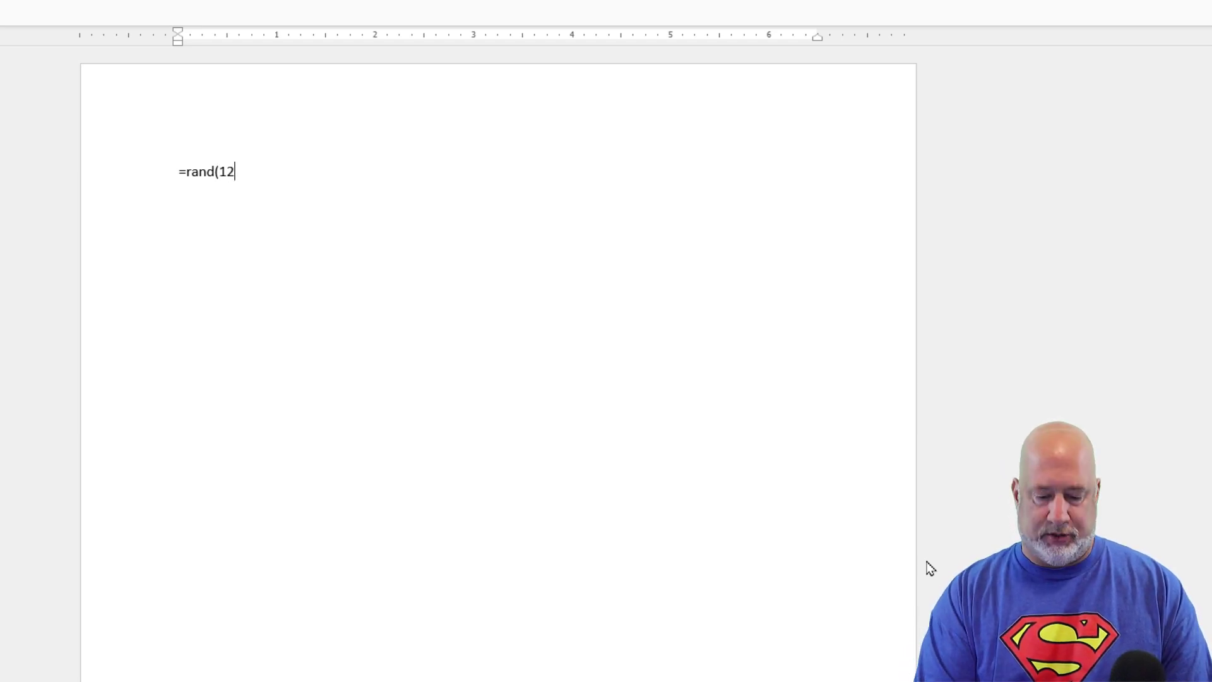
{"action": "type", "text": "7"}
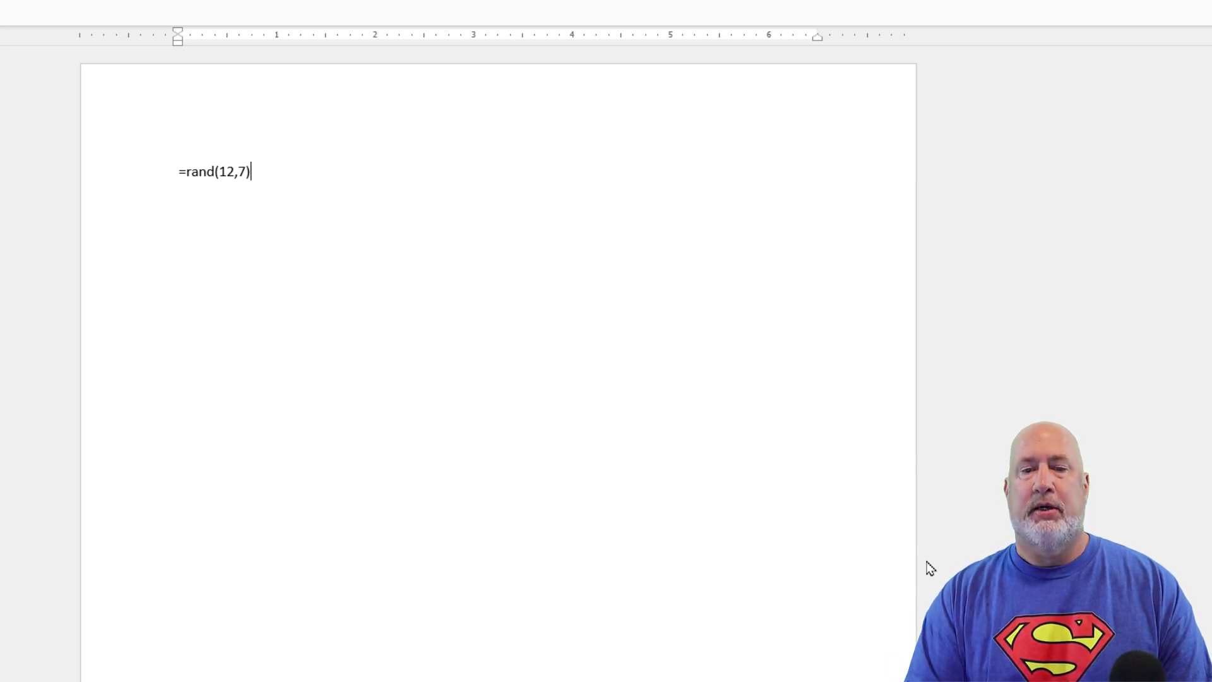
- Generate about 1,330 words of sample paragraphs with =rand(12,7), then return to the document start
{"action": "key", "text": "Return"}
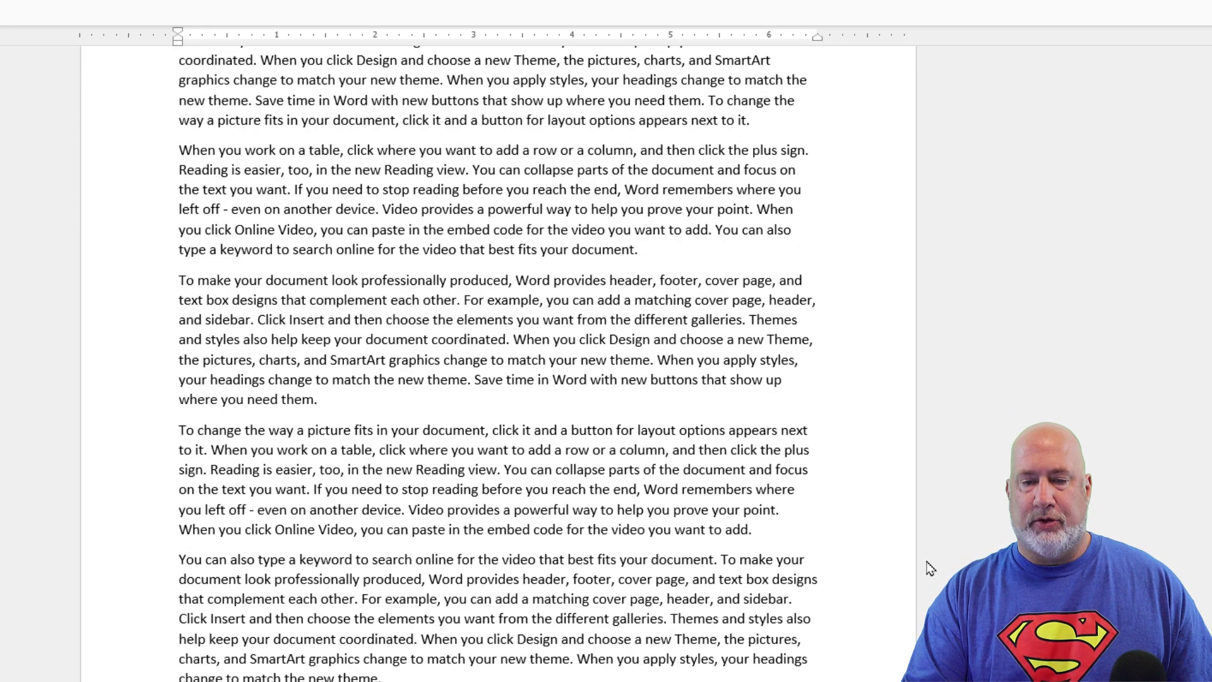
{"action": "key", "text": "ctrl+Page_Up"}
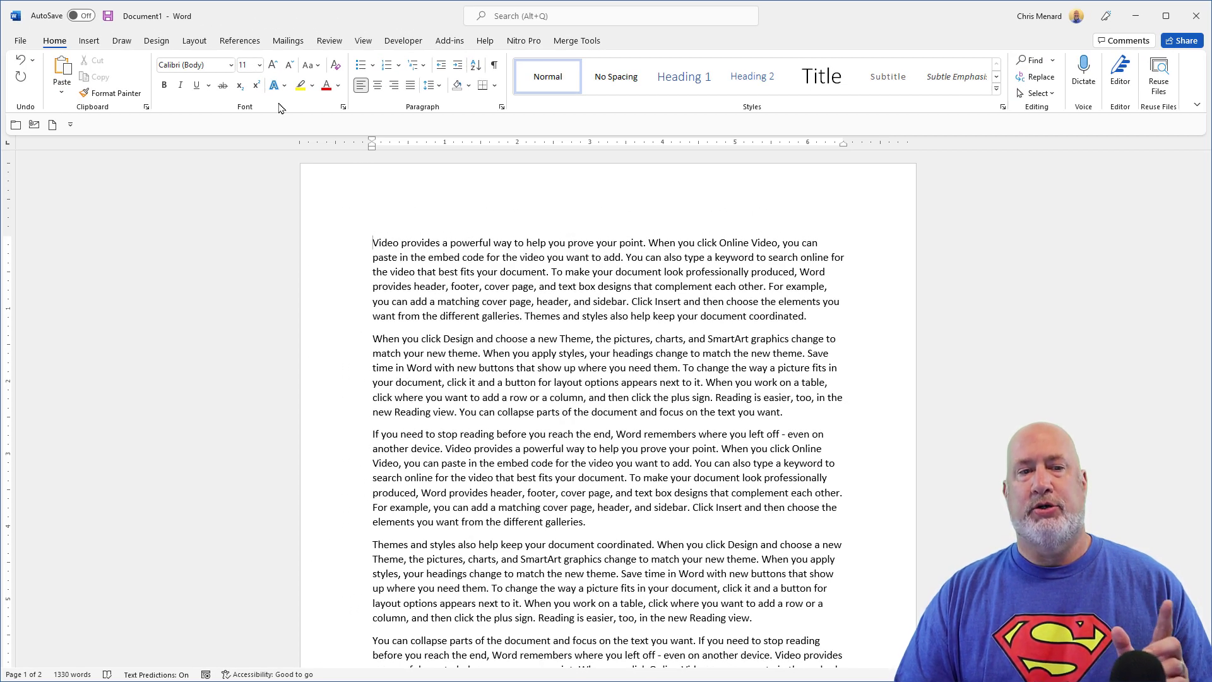
{"action": "left_click", "coordinate": [153, 42]}
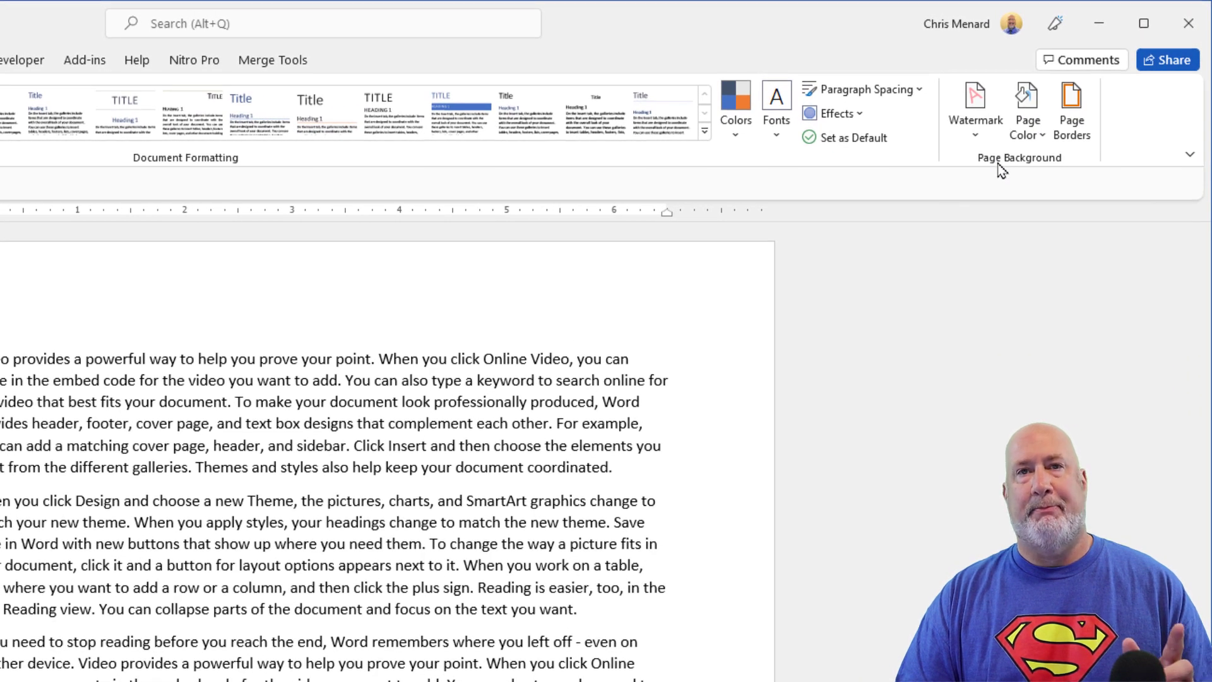
{"action": "left_click", "coordinate": [984, 133]}
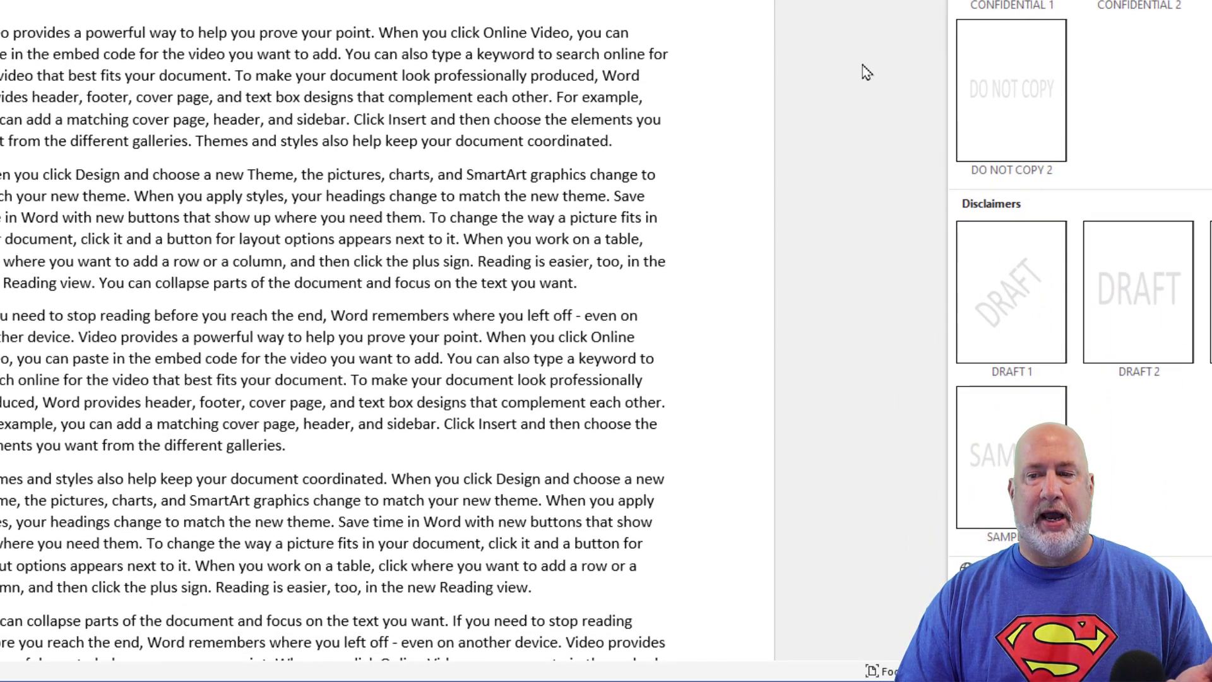
{"action": "left_click", "coordinate": [862, 62]}
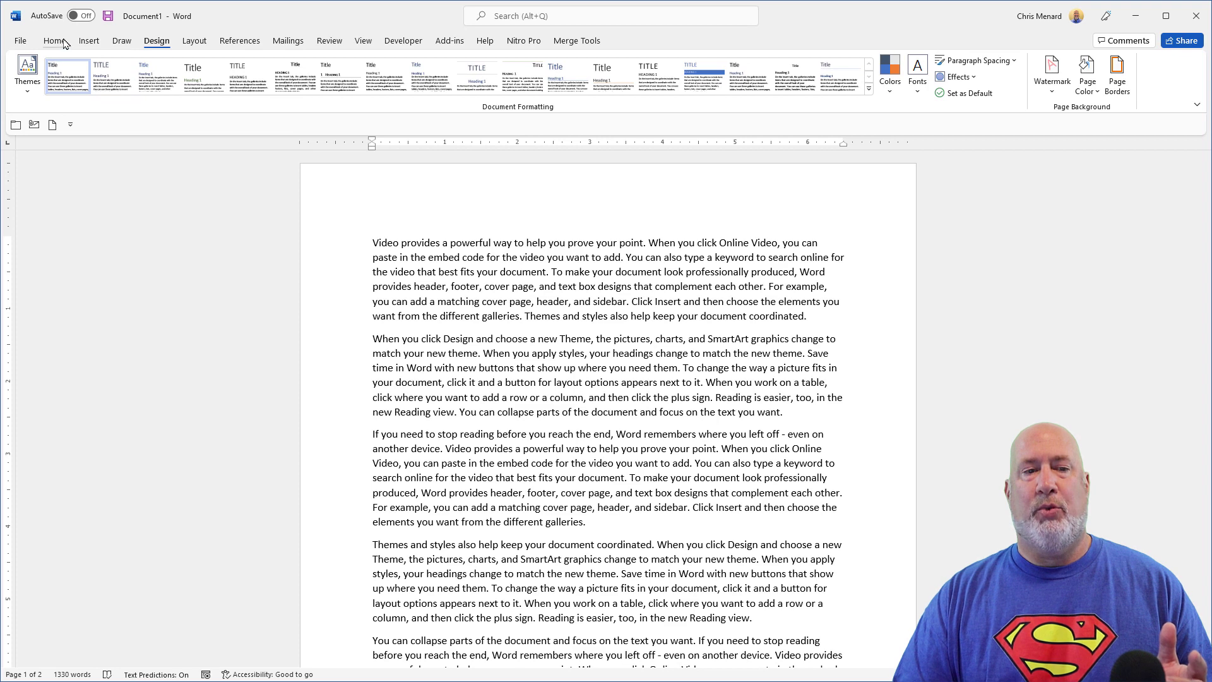
{"action": "left_click", "coordinate": [65, 42]}
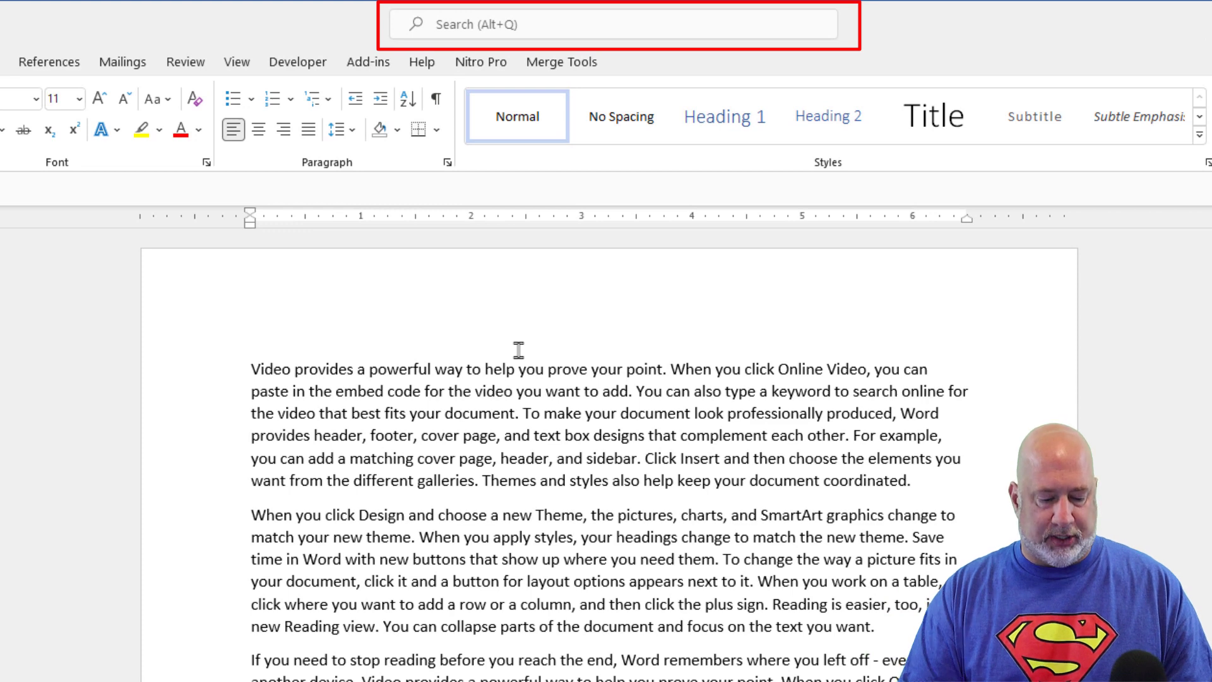
- Start a command search with Alt+Q to look up the watermark feature
{"action": "key", "text": "alt+q"}
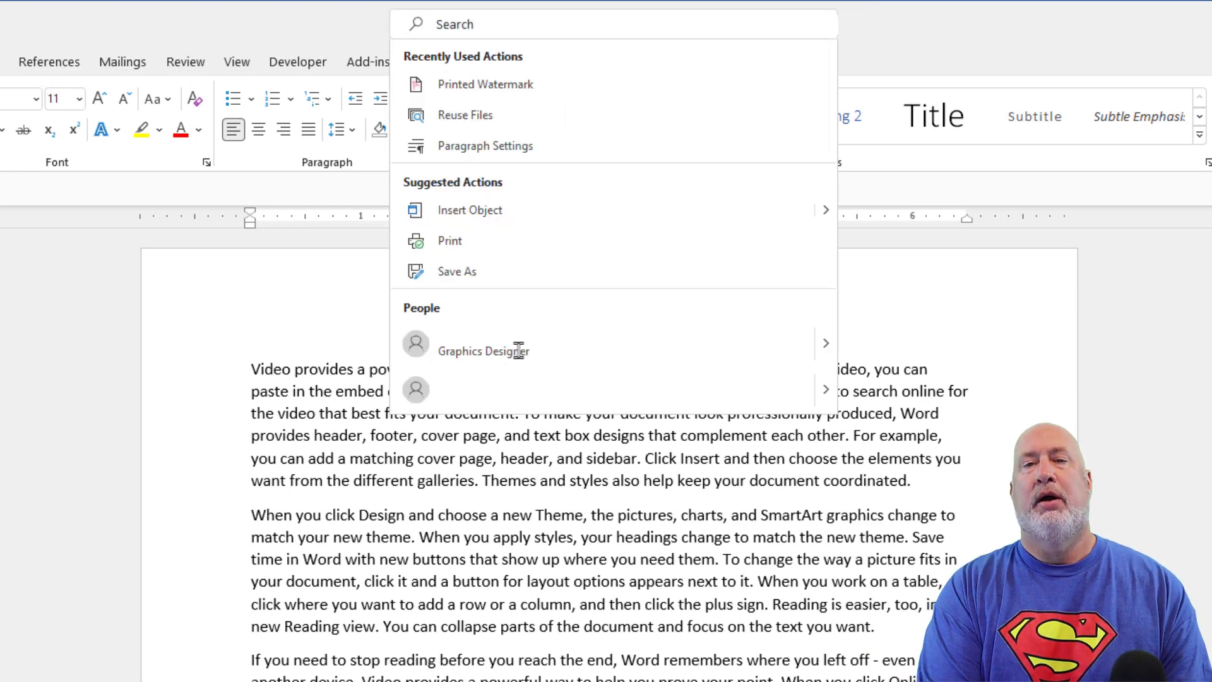
{"action": "type", "text": "wa"}
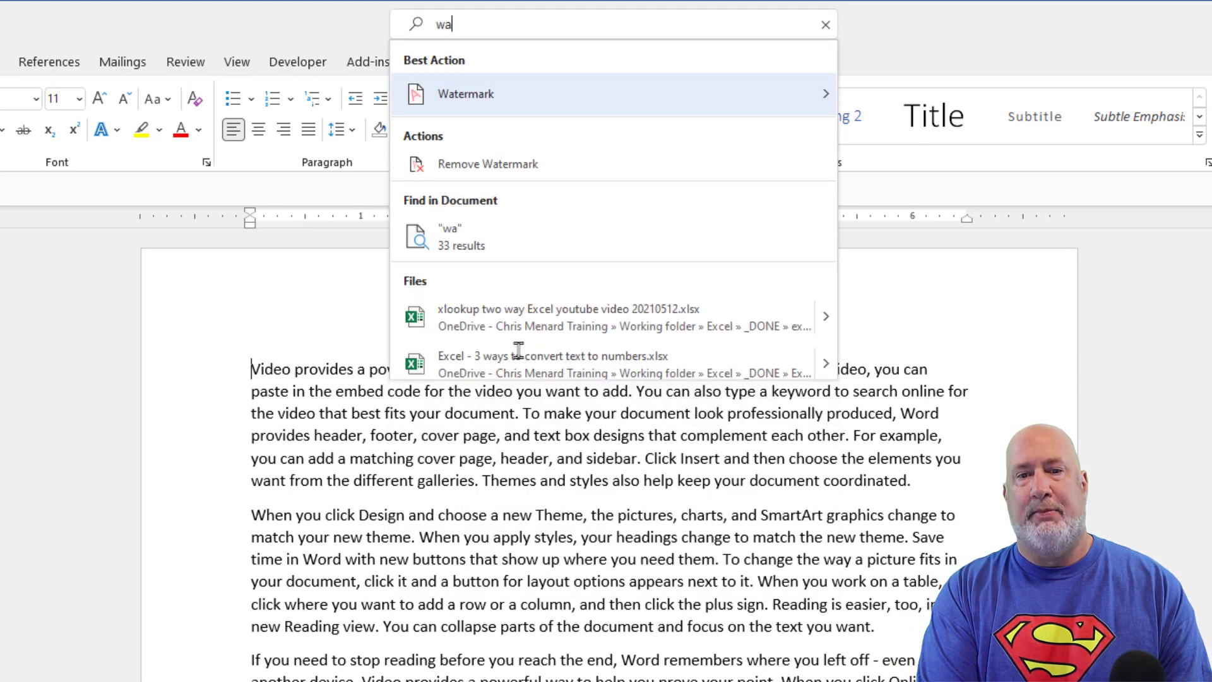
{"action": "type", "text": "termark"}
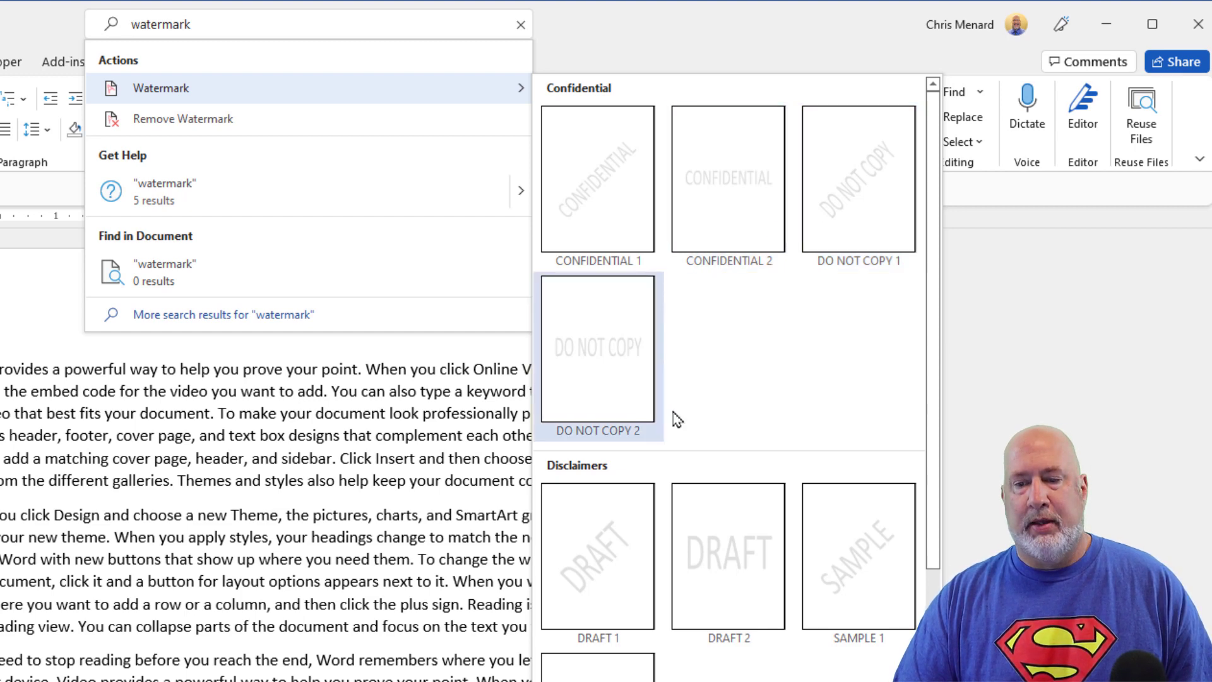
{"action": "scroll", "coordinate": [682, 426], "scroll_direction": "down", "scroll_amount": 3}
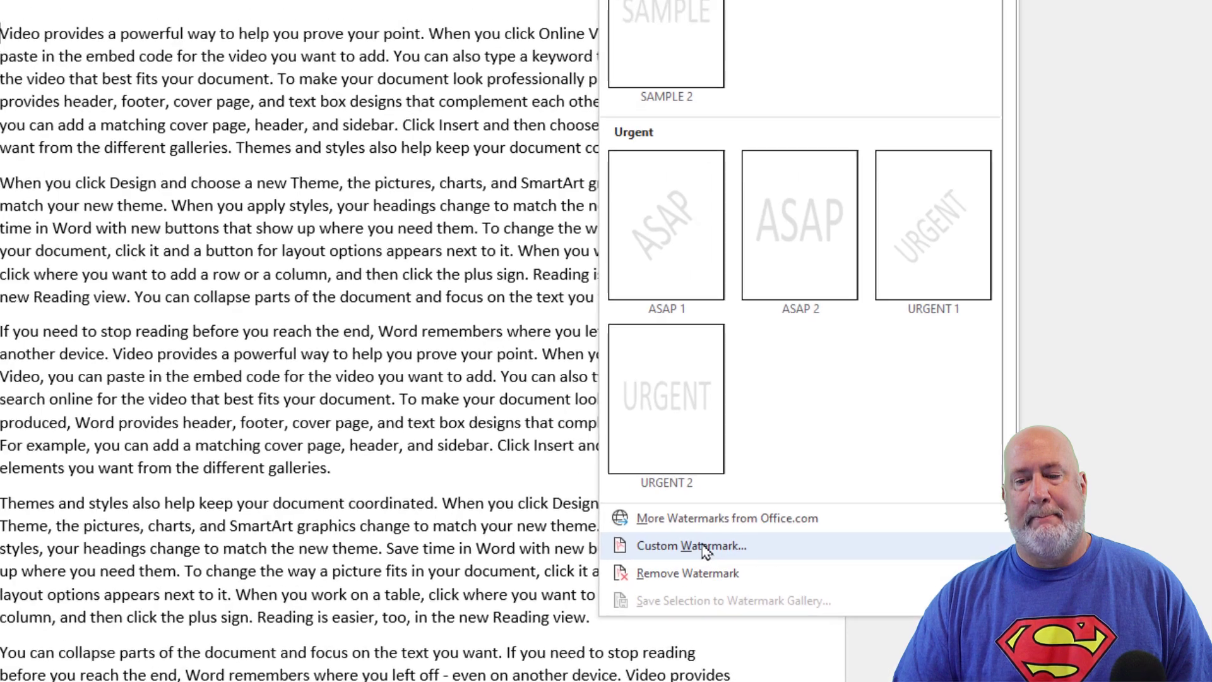
- Make a custom text watermark reading 'Training Draft 1', replacing the preset ASAP wording
{"action": "left_click", "coordinate": [621, 515]}
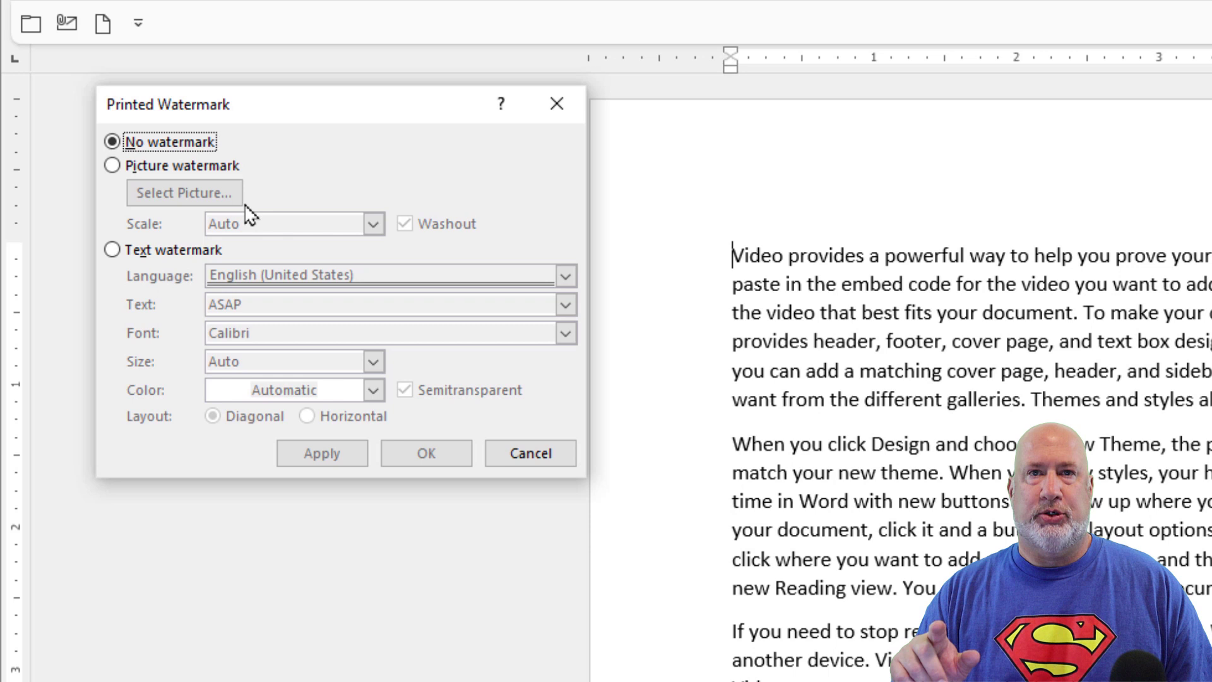
{"action": "left_click", "coordinate": [153, 256]}
{"action": "left_click_drag", "start_coordinate": [376, 114], "coordinate": [542, 170]}
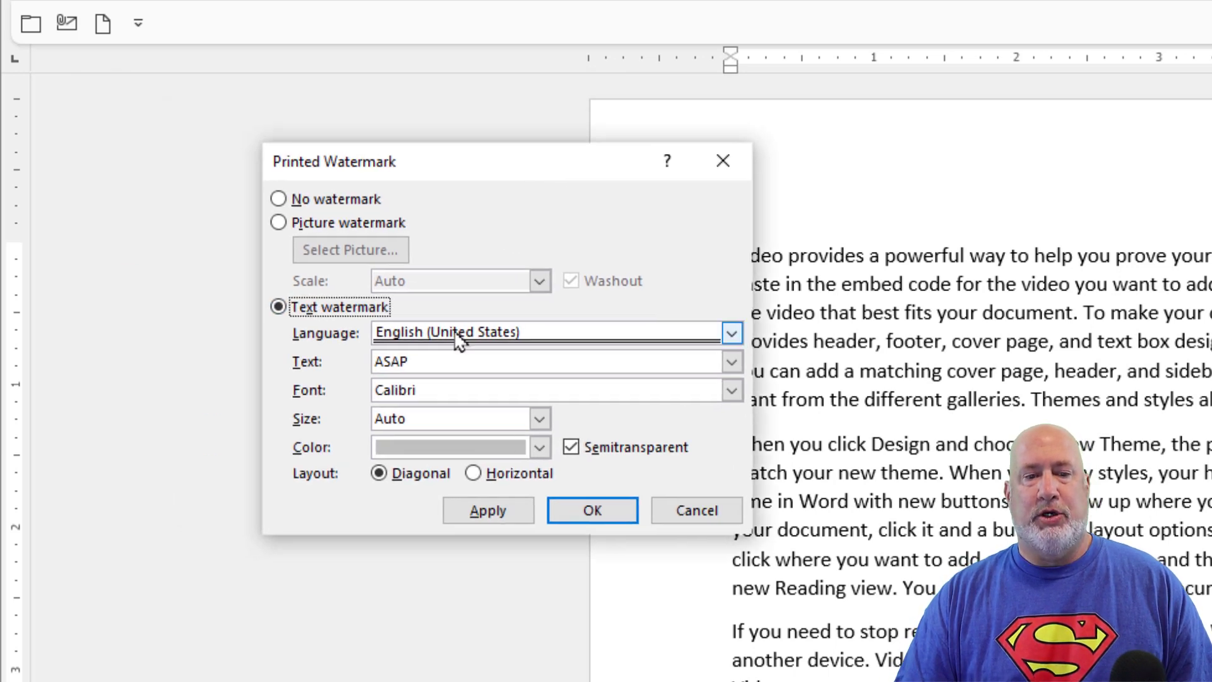
{"action": "left_click", "coordinate": [434, 361]}
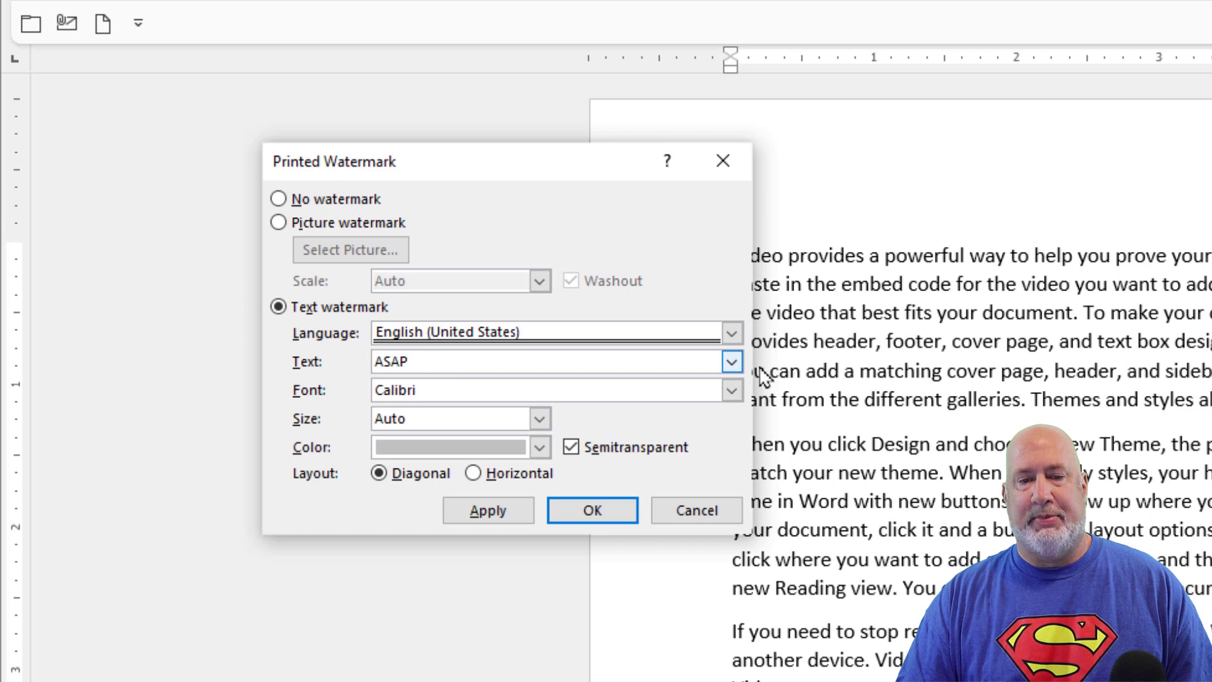
{"action": "left_click", "coordinate": [732, 360]}
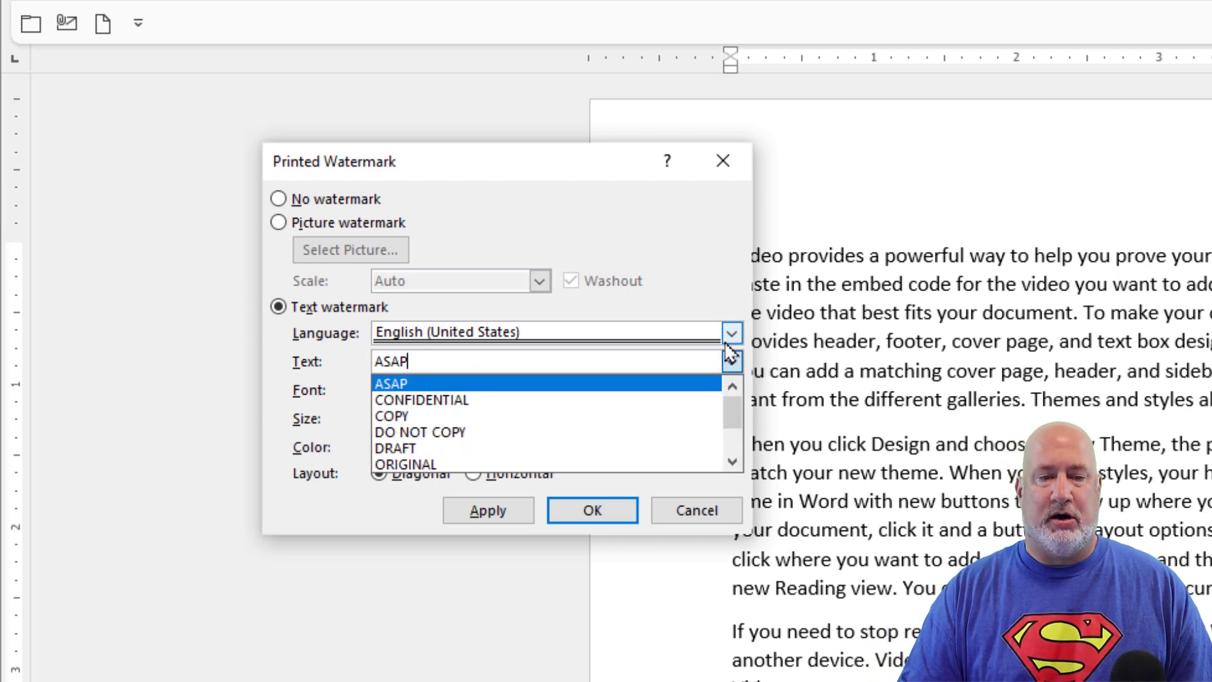
{"action": "left_click", "coordinate": [453, 383]}
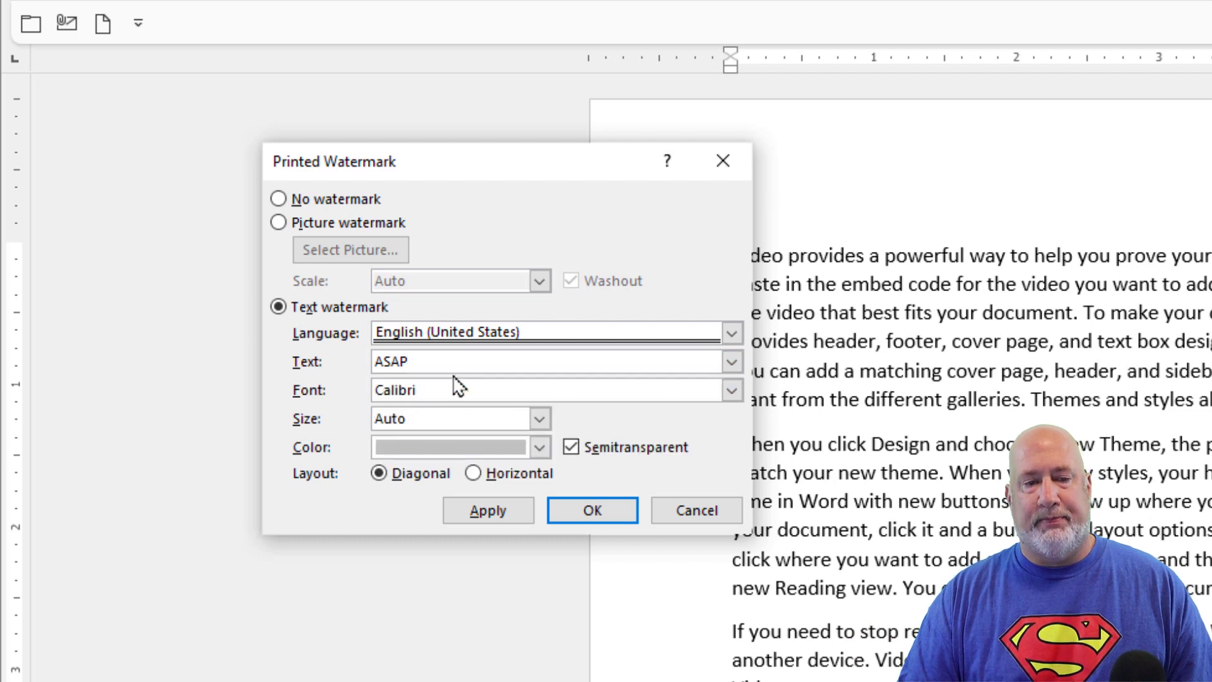
{"action": "double_click", "coordinate": [455, 363]}
{"action": "type", "text": "T"}
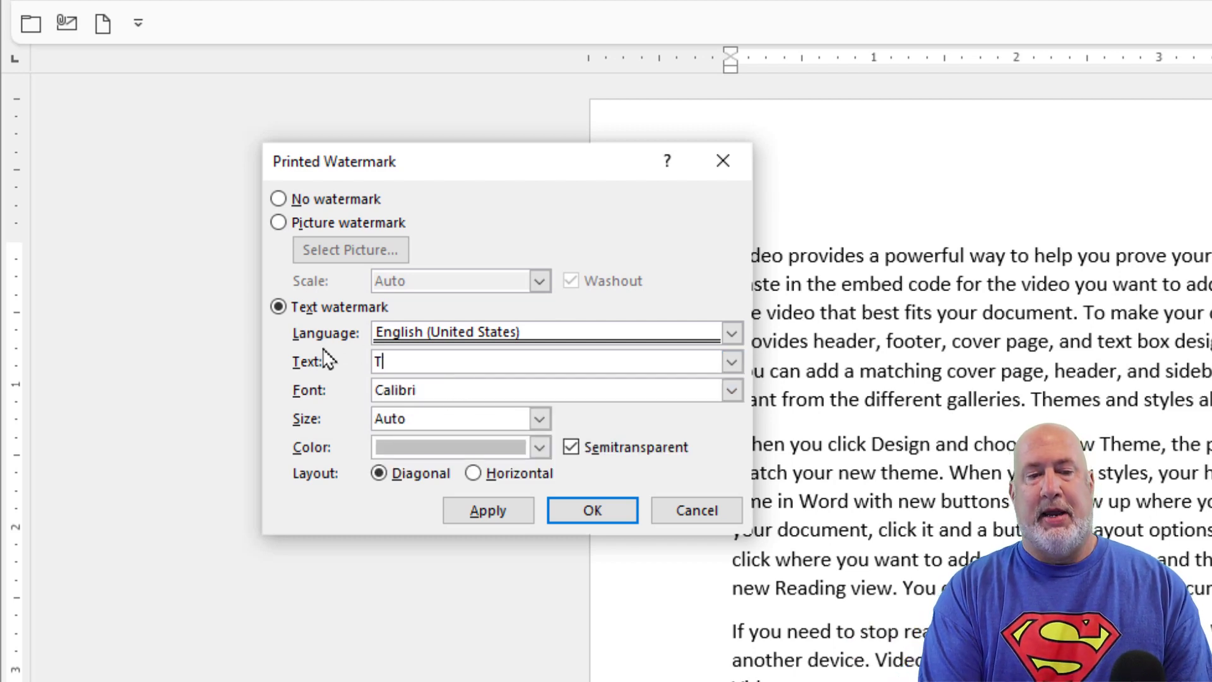
{"action": "type", "text": "raining Dr"}
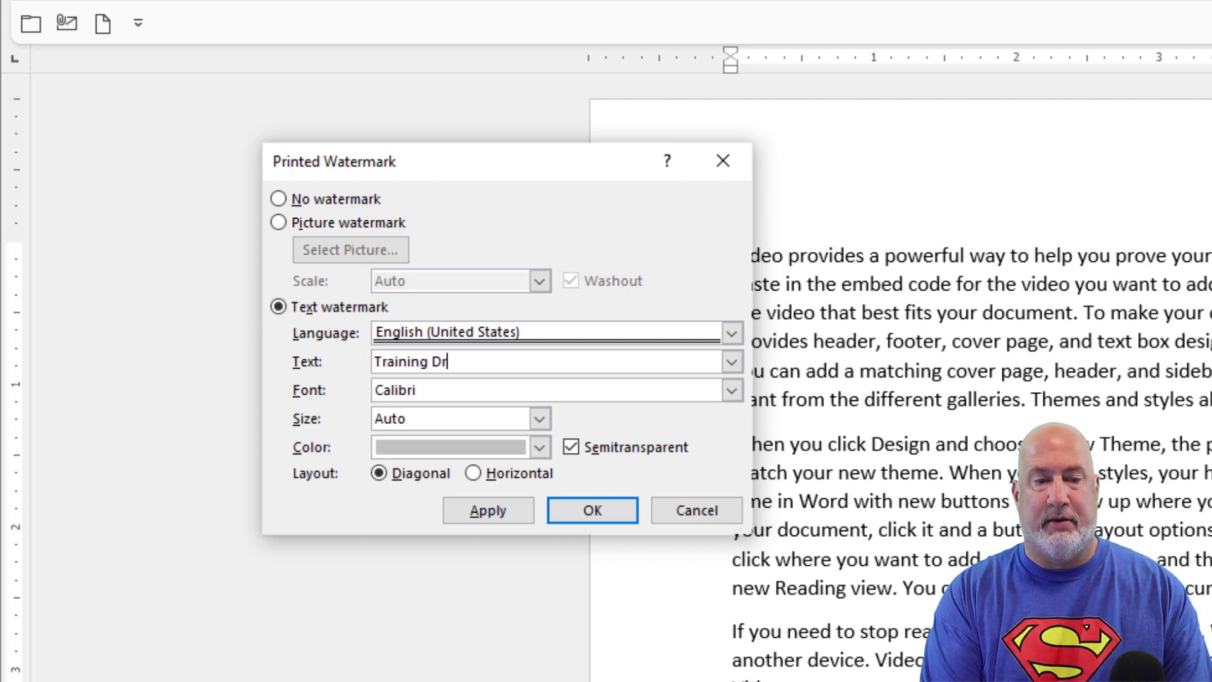
{"action": "type", "text": "aft 1"}
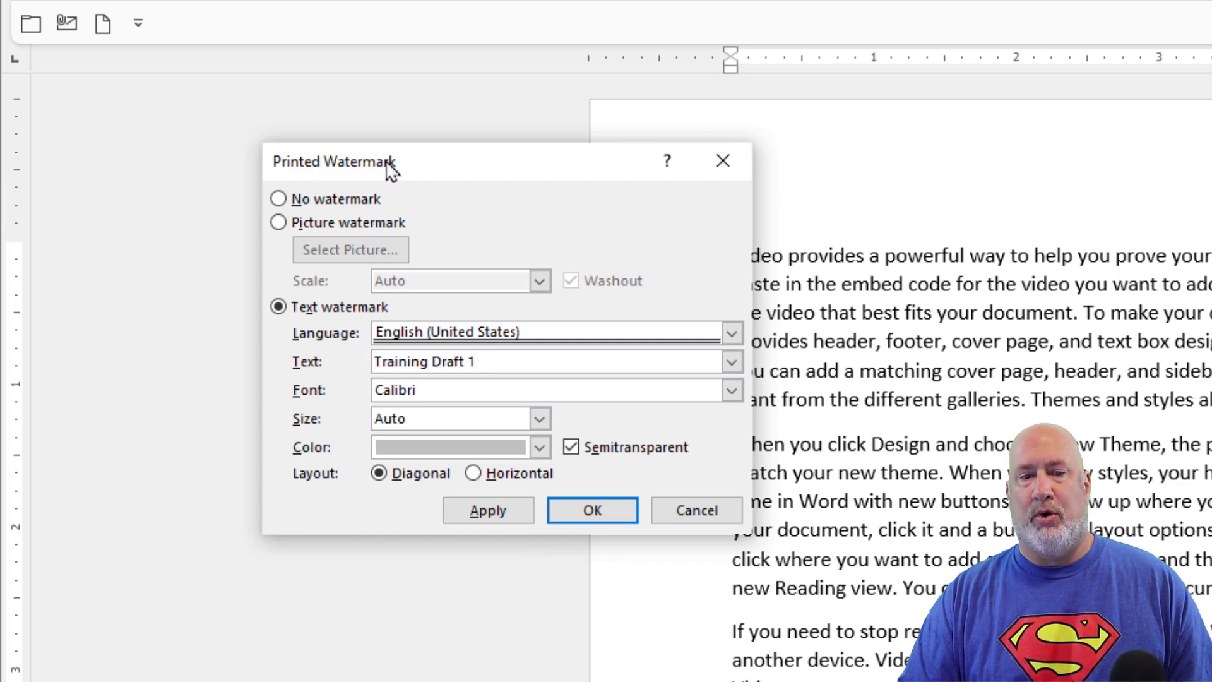
{"action": "left_click_drag", "start_coordinate": [386, 166], "coordinate": [295, 121]}
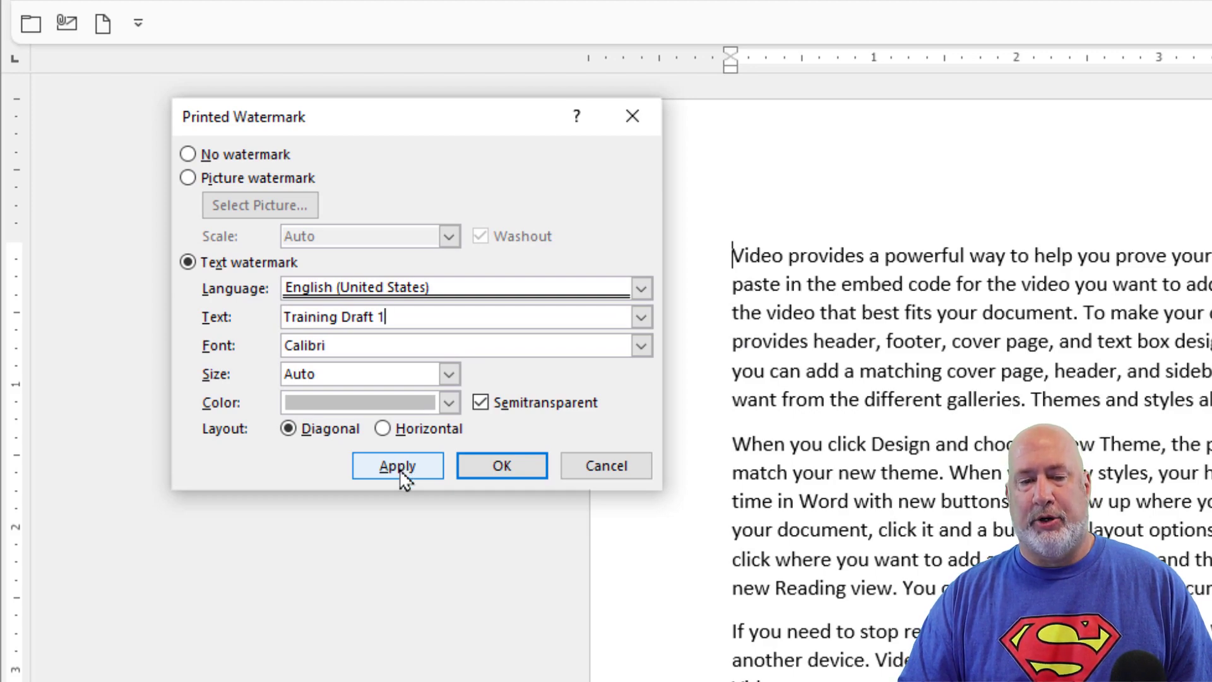
- Apply the Training Draft 1 watermark with Horizontal layout and close the watermark settings
{"action": "left_click", "coordinate": [398, 468]}
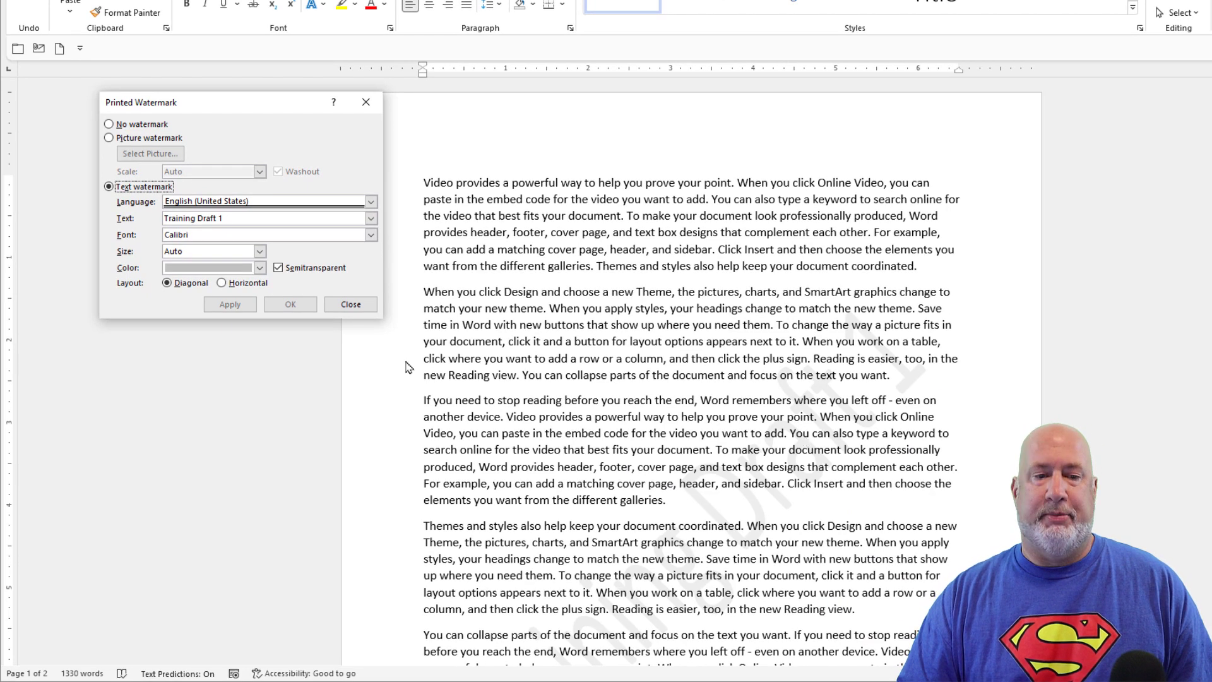
{"action": "left_click", "coordinate": [221, 282]}
{"action": "left_click", "coordinate": [232, 305]}
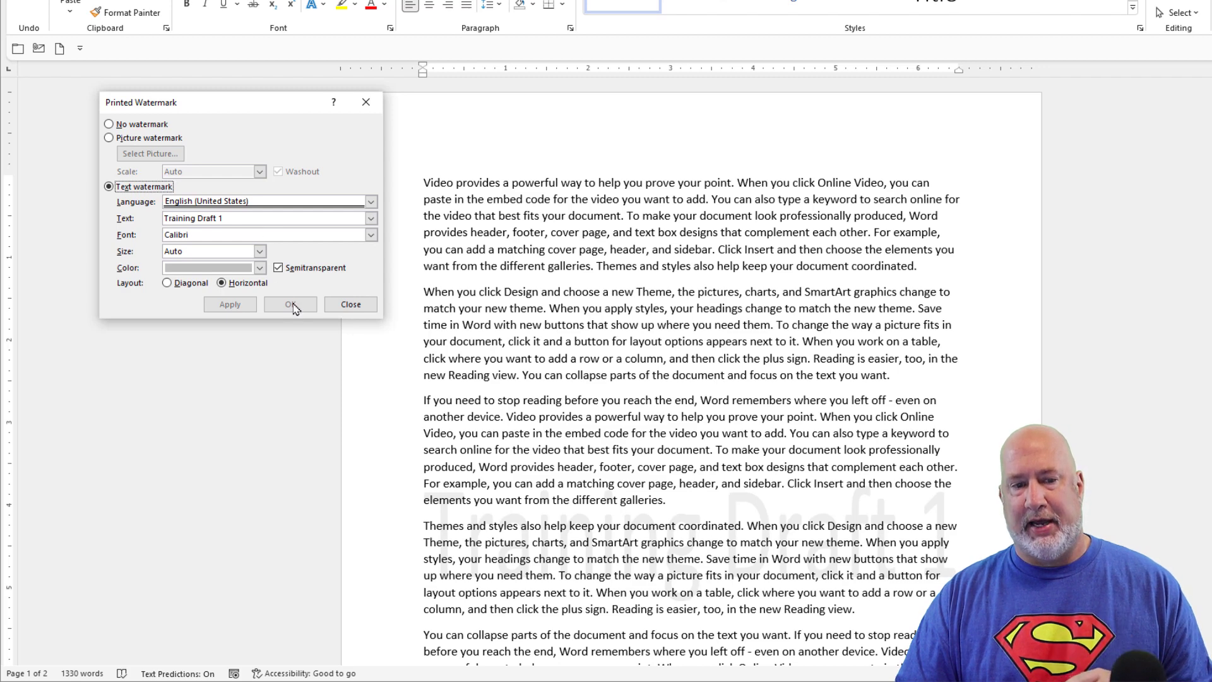
{"action": "left_click", "coordinate": [351, 304]}
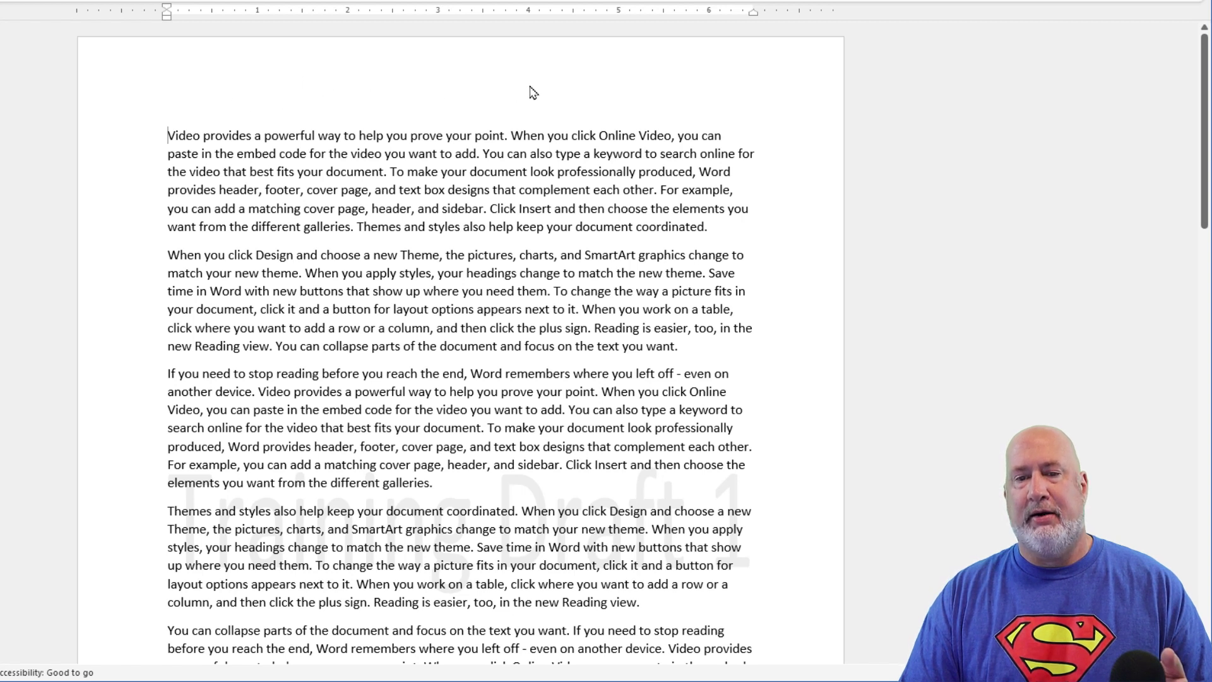
{"action": "double_click", "coordinate": [335, 90]}
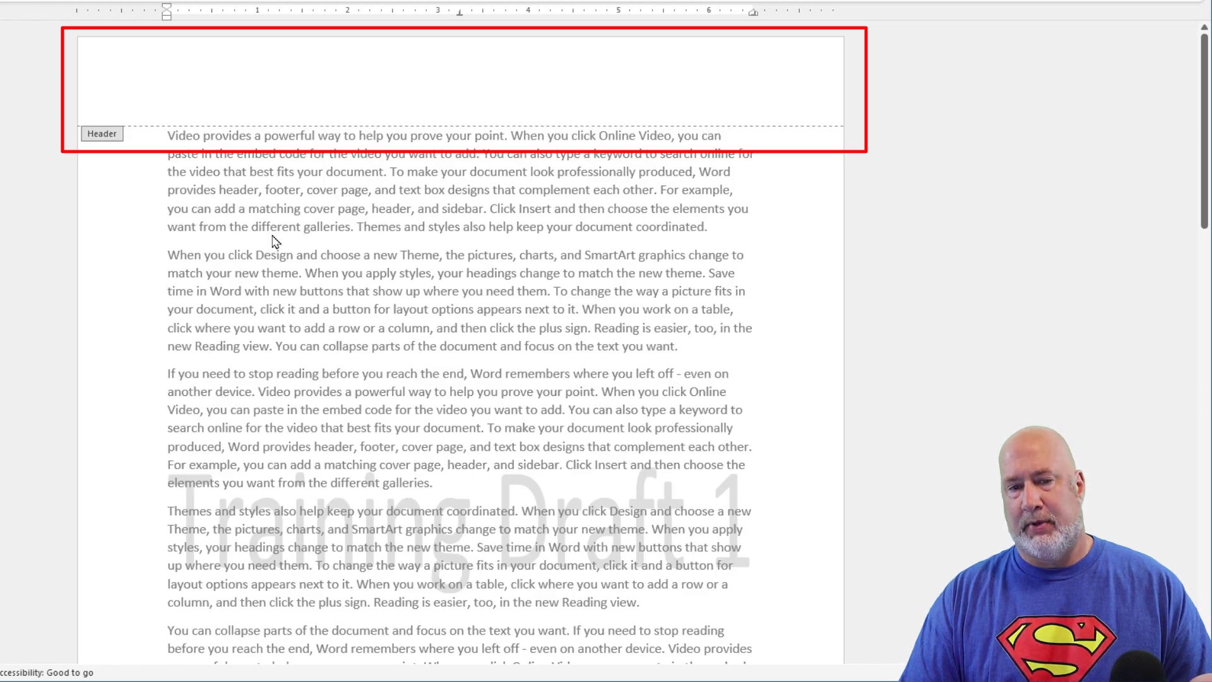
{"action": "double_click", "coordinate": [300, 230]}
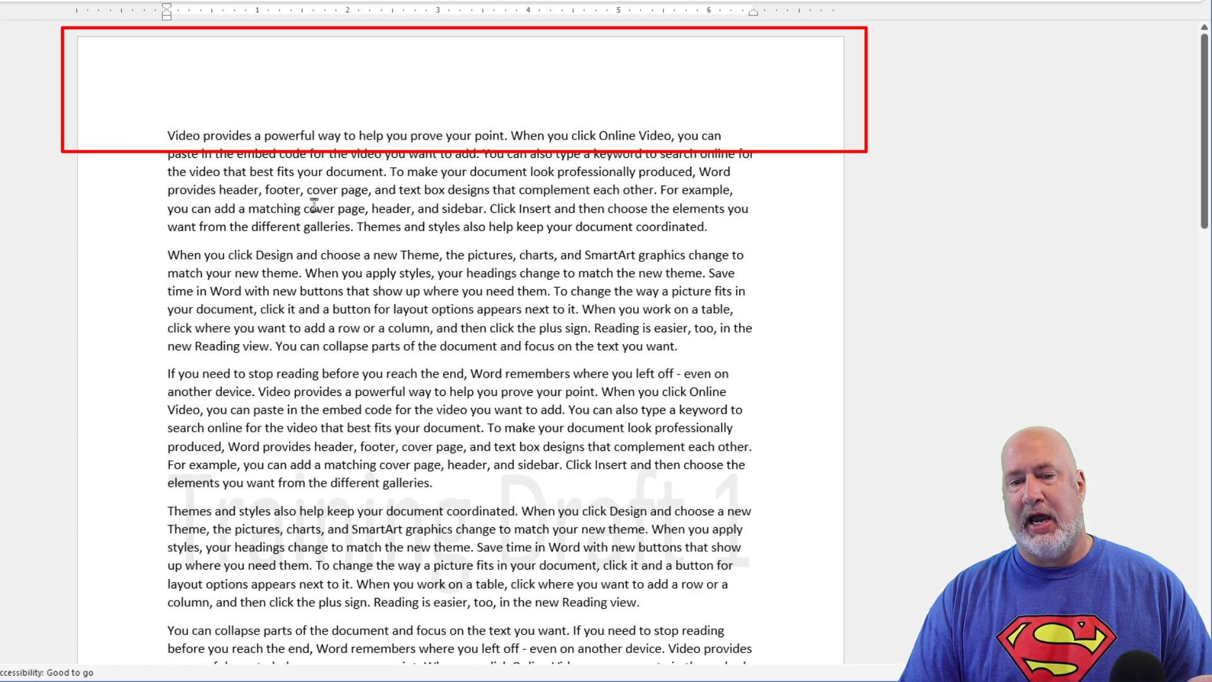
{"action": "double_click", "coordinate": [339, 76]}
{"action": "scroll", "coordinate": [405, 319], "scroll_direction": "down", "scroll_amount": 3}
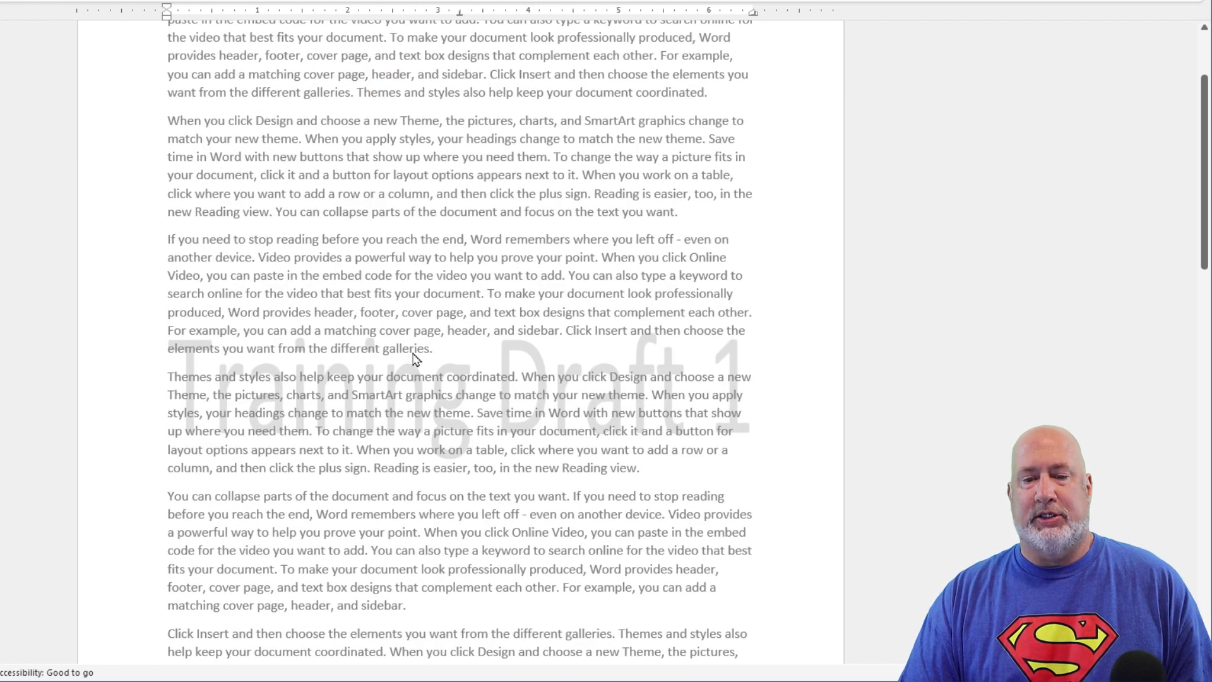
{"action": "scroll", "coordinate": [413, 359], "scroll_direction": "down", "scroll_amount": 3}
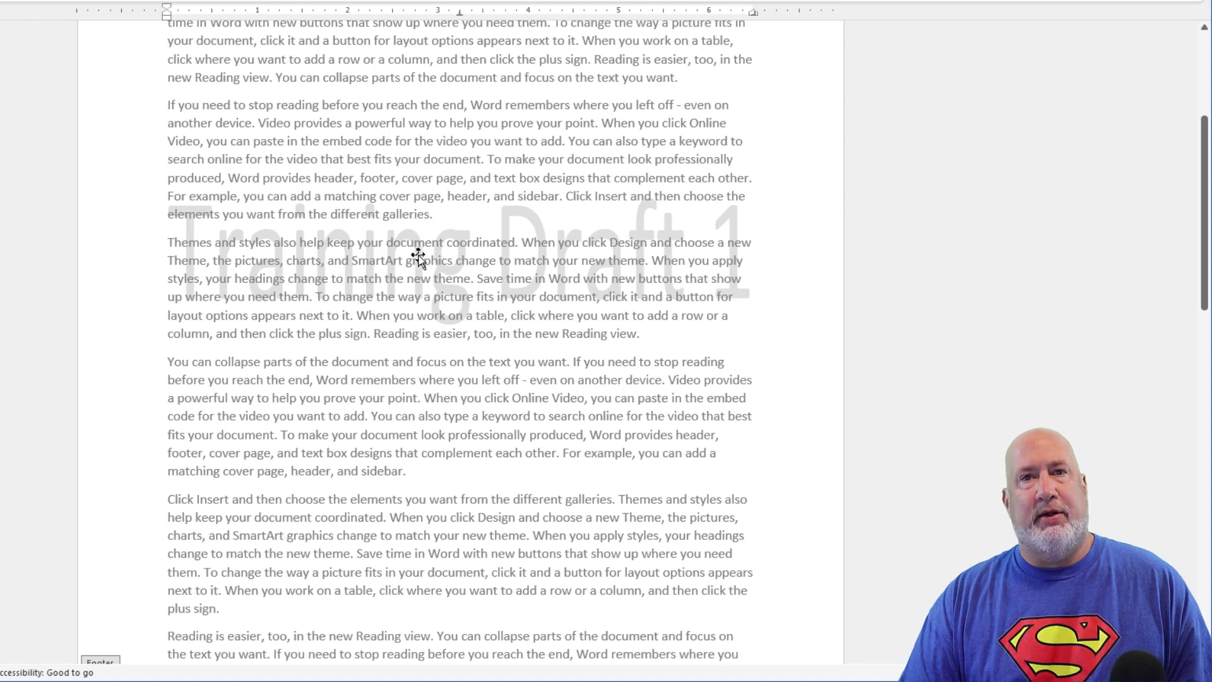
- Reposition the watermark, smaller, in the top header area, then resume editing the body text
{"action": "left_click", "coordinate": [417, 257]}
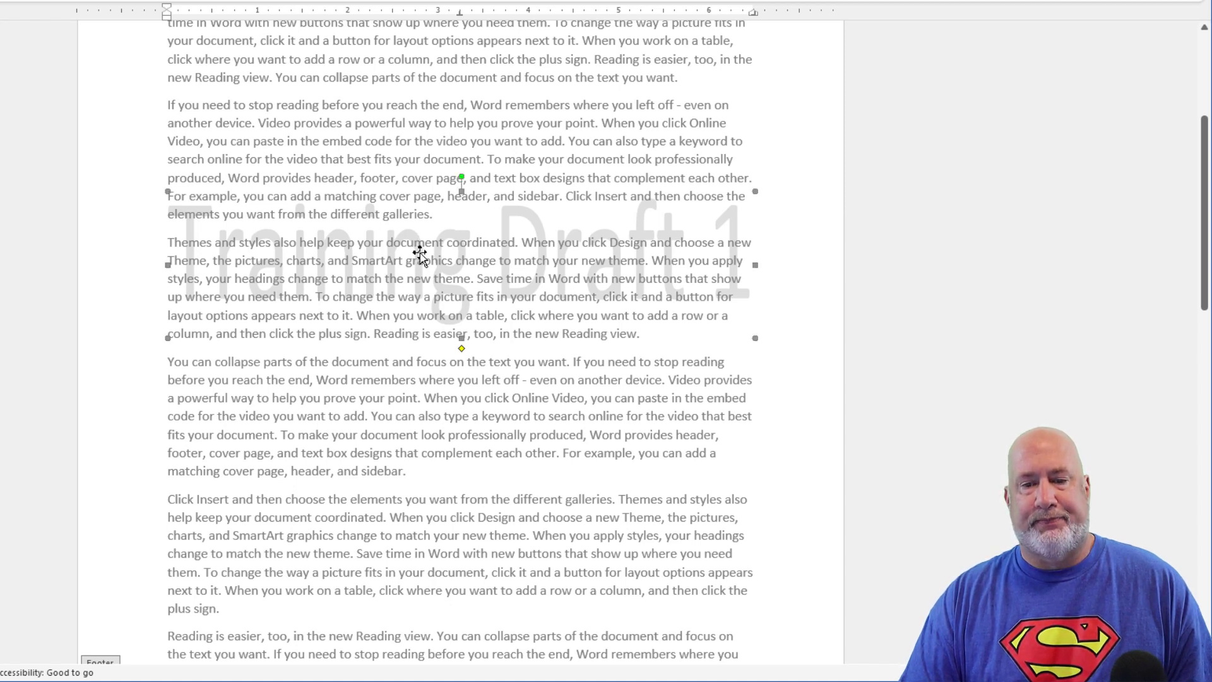
{"action": "left_click_drag", "start_coordinate": [428, 195], "coordinate": [428, 35]}
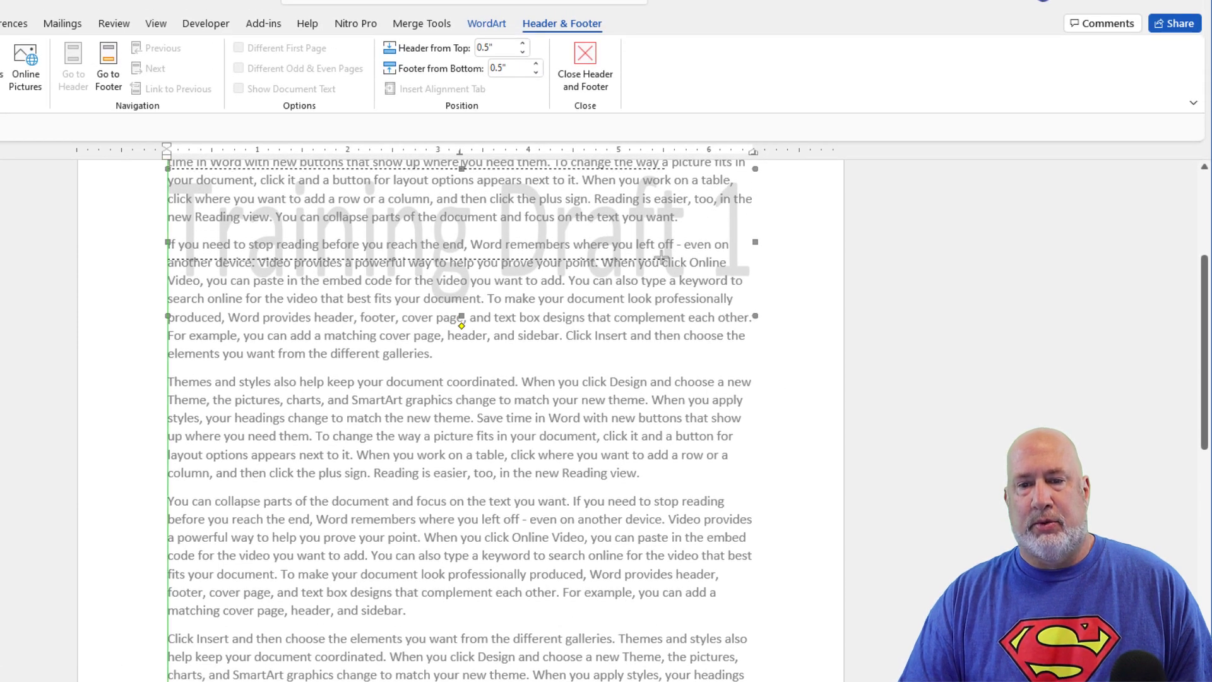
{"action": "left_click_drag", "start_coordinate": [757, 317], "coordinate": [611, 238]}
{"action": "scroll", "coordinate": [497, 374], "scroll_direction": "up", "scroll_amount": 5}
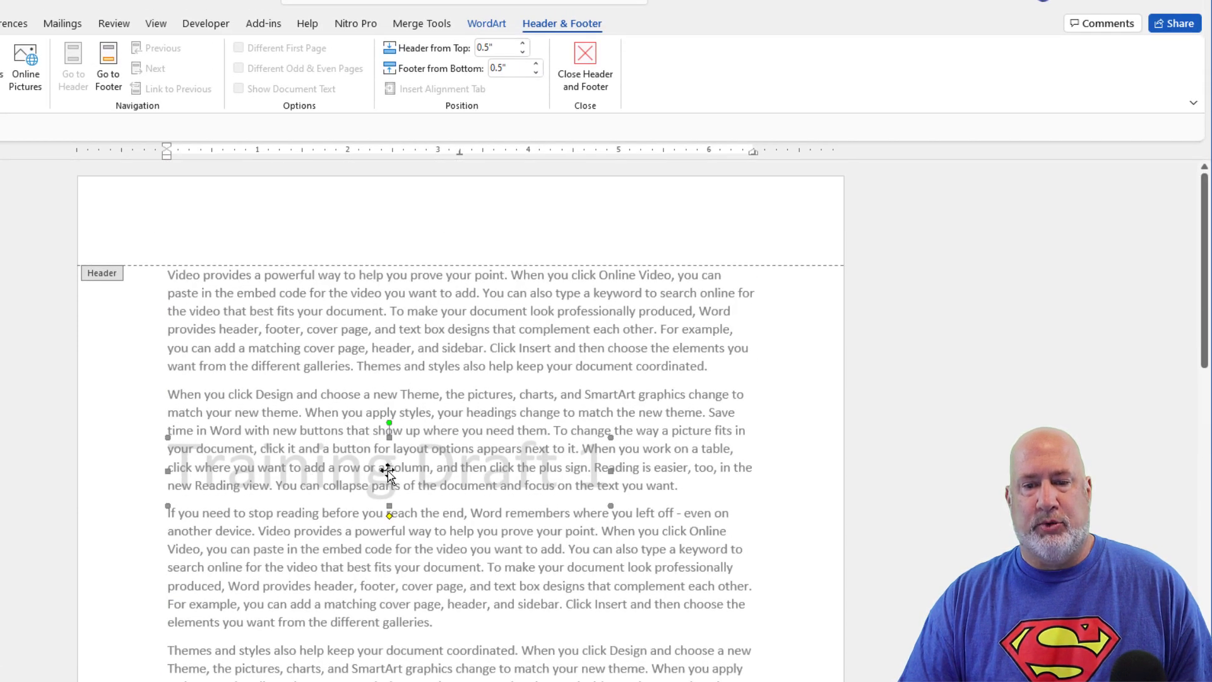
{"action": "left_click_drag", "start_coordinate": [388, 470], "coordinate": [500, 237]}
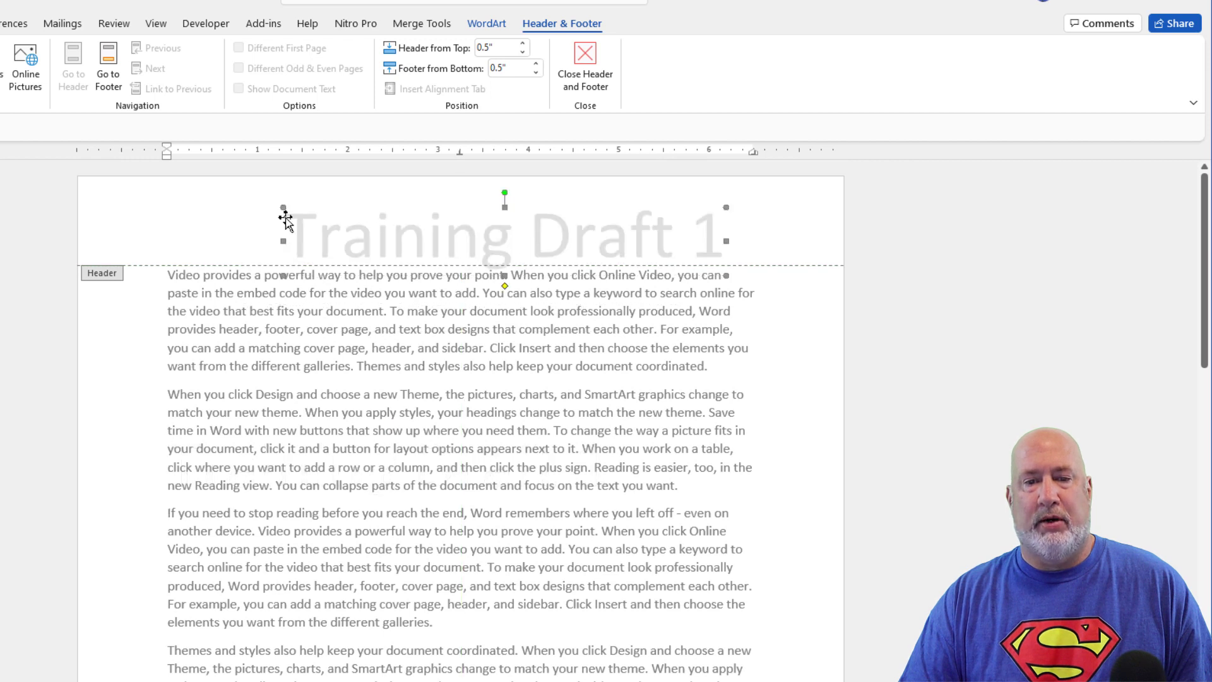
{"action": "left_click_drag", "start_coordinate": [298, 215], "coordinate": [361, 236]}
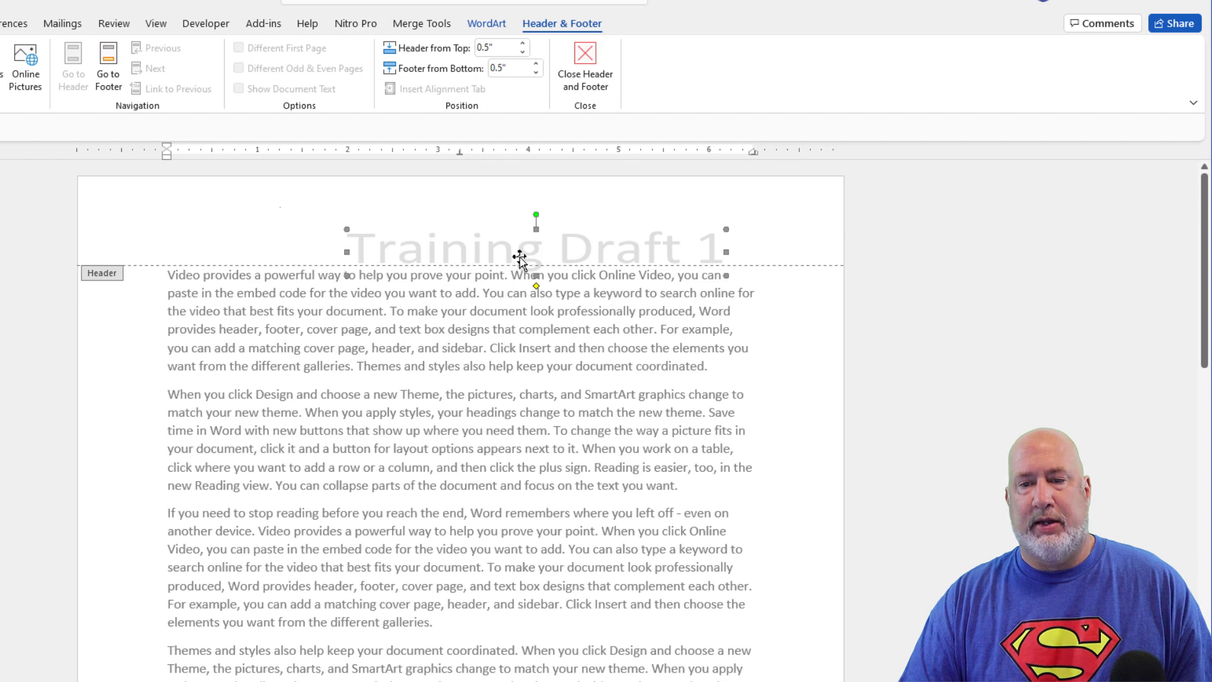
{"action": "left_click_drag", "start_coordinate": [519, 259], "coordinate": [552, 252]}
{"action": "left_click", "coordinate": [317, 255]}
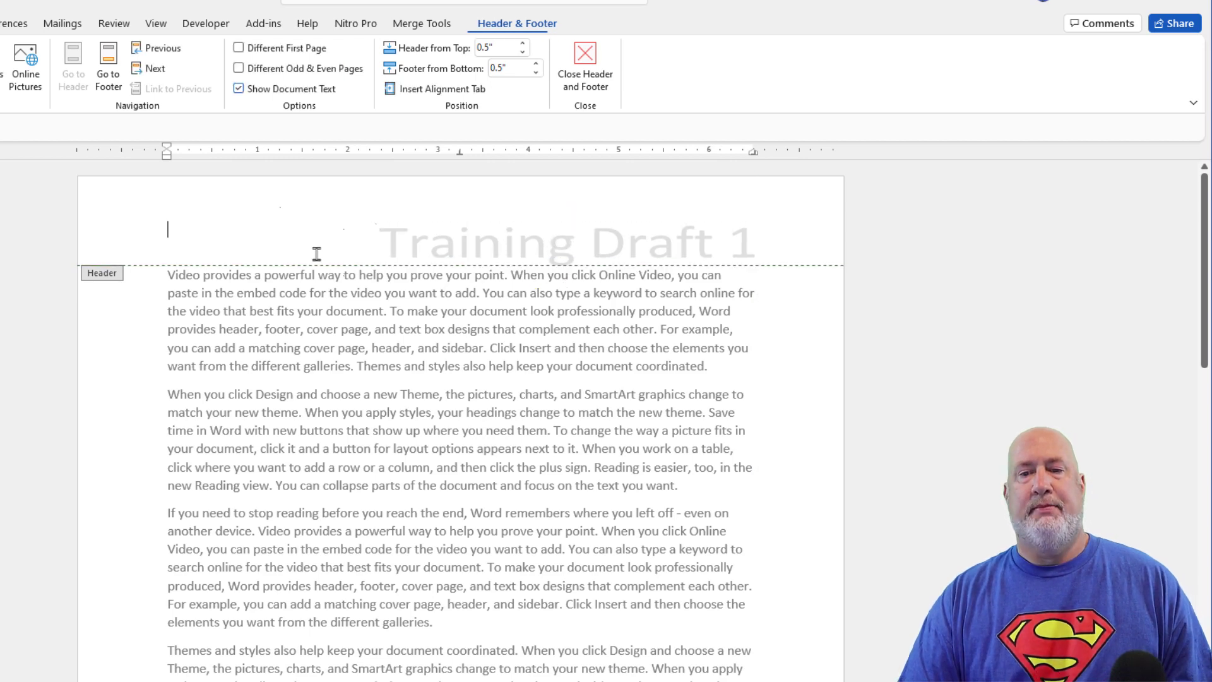
{"action": "double_click", "coordinate": [329, 293]}
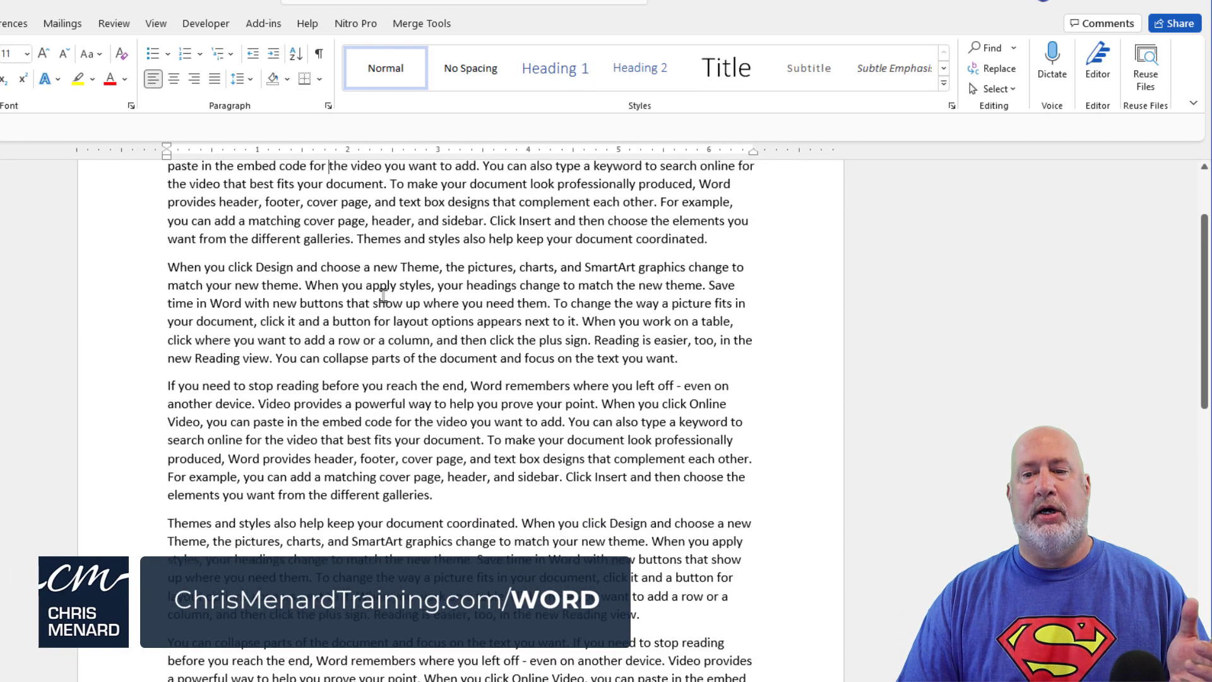
{"action": "scroll", "coordinate": [380, 296], "scroll_direction": "down", "scroll_amount": 3}
{"action": "scroll", "coordinate": [379, 304], "scroll_direction": "down", "scroll_amount": 5}
{"action": "scroll", "coordinate": [376, 318], "scroll_direction": "down", "scroll_amount": 5}
{"action": "scroll", "coordinate": [372, 330], "scroll_direction": "down", "scroll_amount": 5}
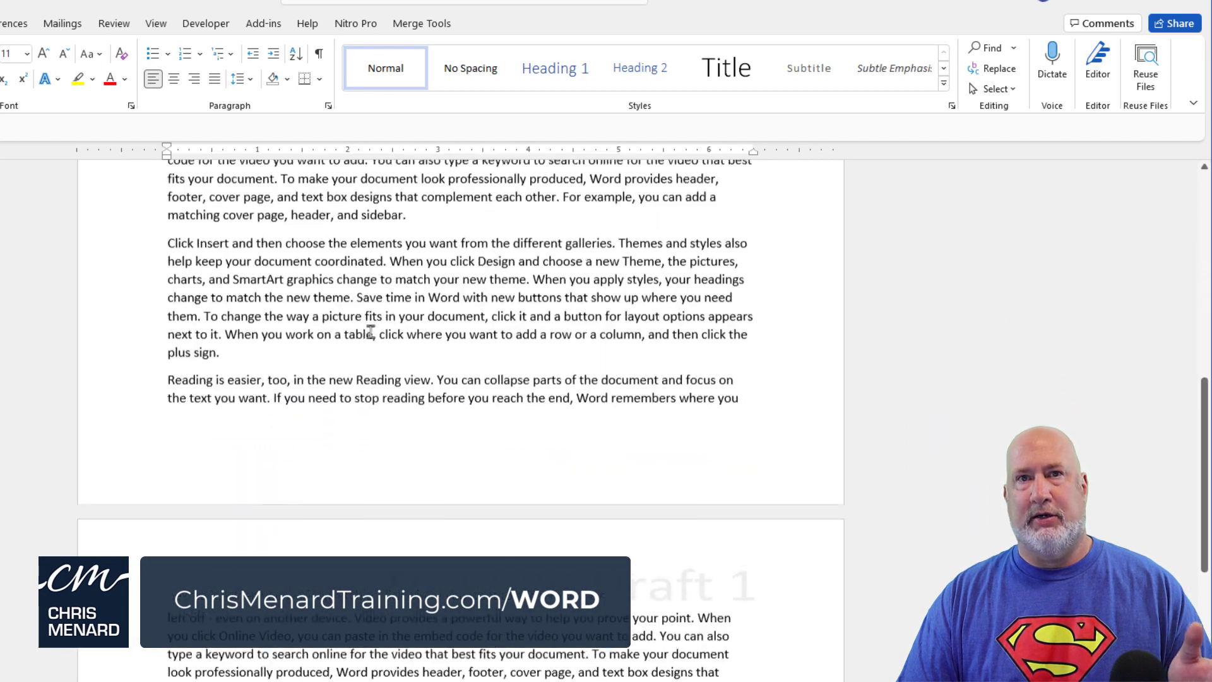
{"action": "scroll", "coordinate": [370, 332], "scroll_direction": "down", "scroll_amount": 3}
{"action": "key", "text": "ctrl+Home"}
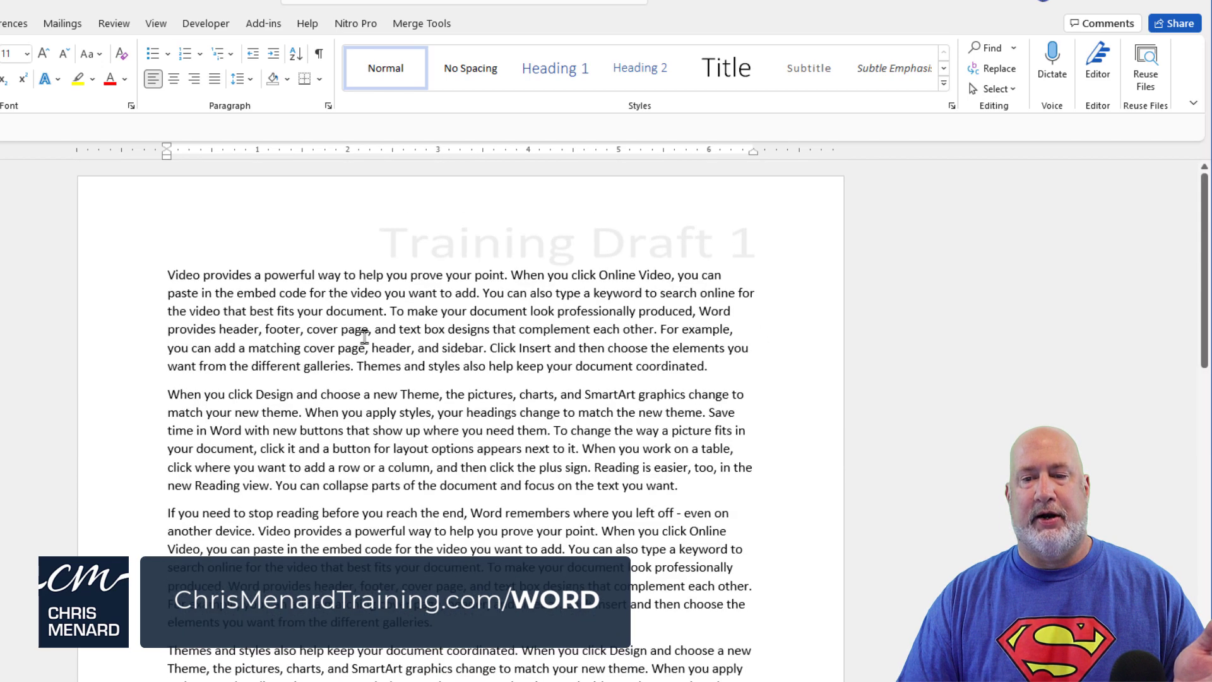